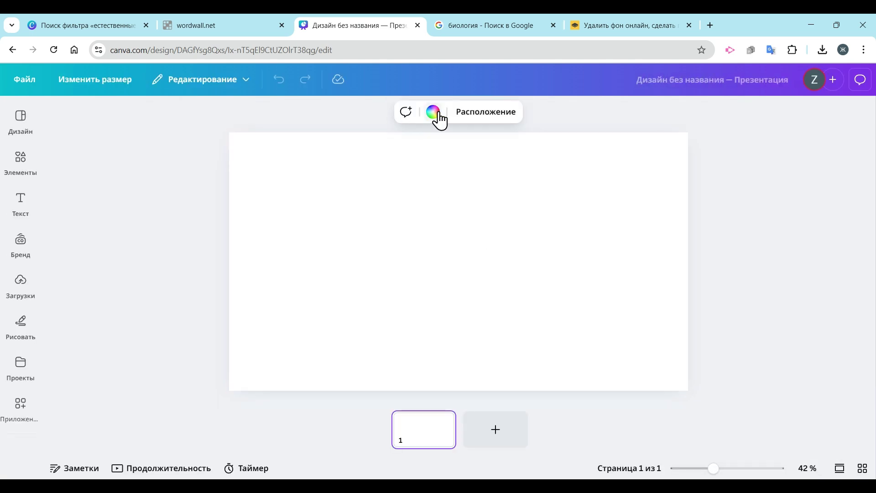
Fill the blank page's background with the light purple default solid colour
left_click(433, 113)
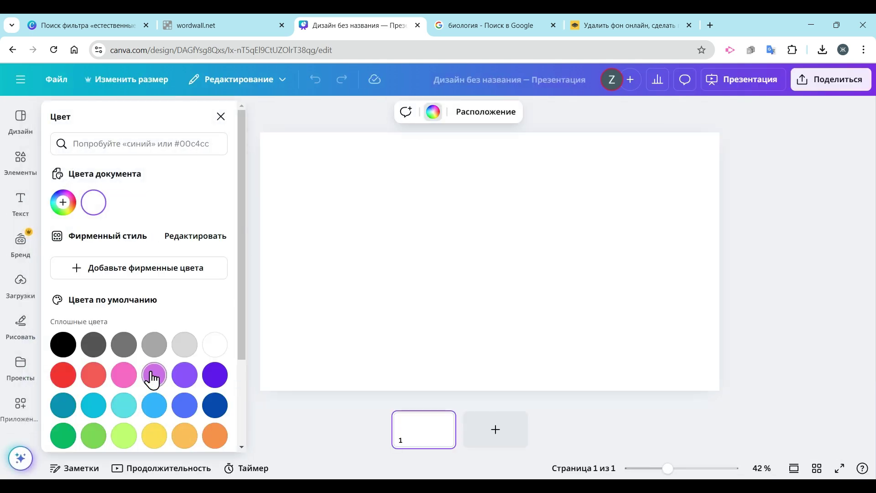
left_click(154, 374)
left_click(221, 117)
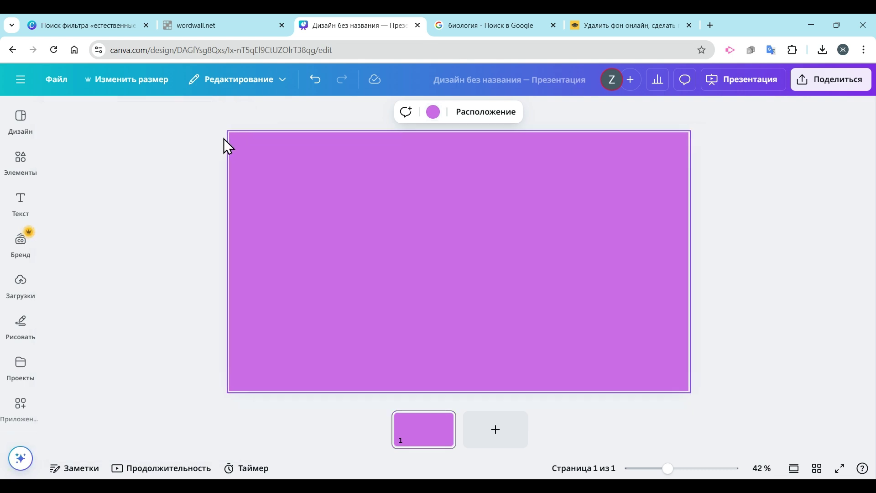
Add the brush-stroke photo frame from the recently used elements to the purple slide
left_click(21, 125)
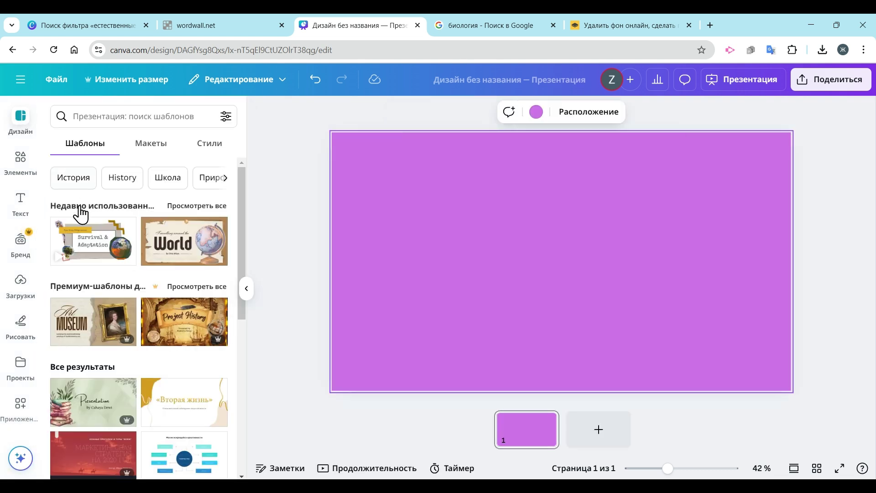
left_click(20, 160)
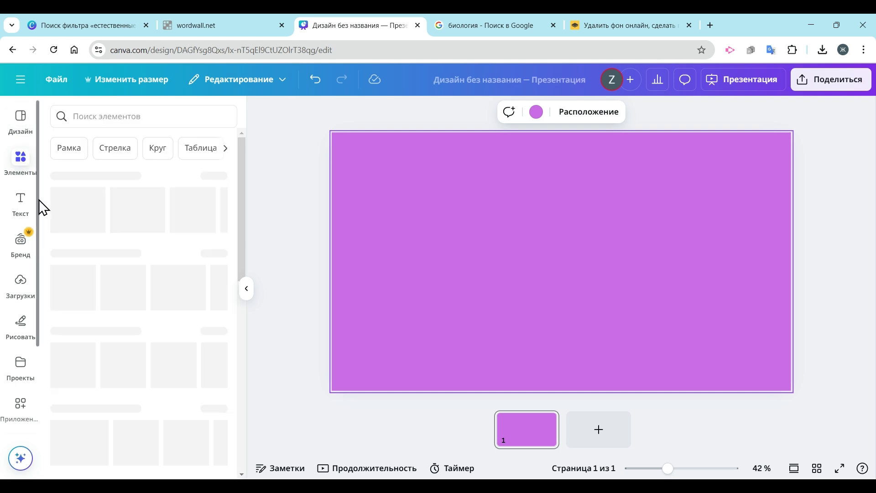
left_click_drag(173, 209, 426, 169)
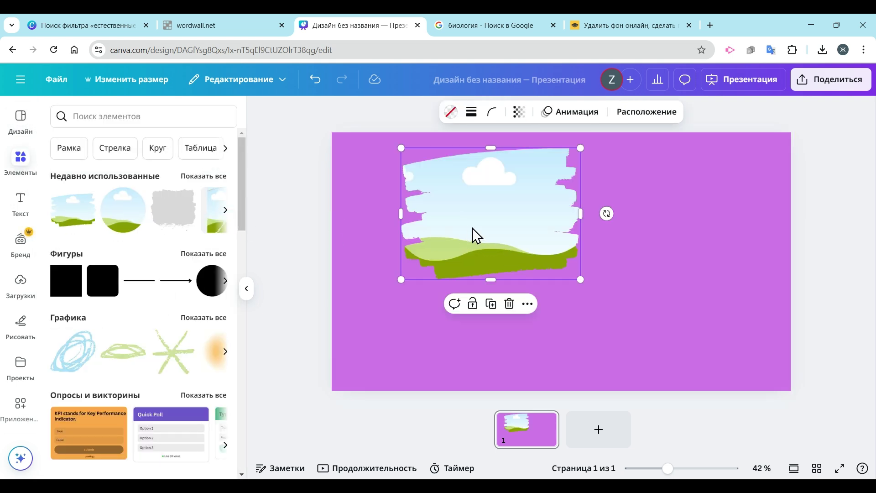
Bring the biology illustration from the Google image results into the brush-stroke frame and move the frame to the slide's upper-left corner
left_click(499, 27)
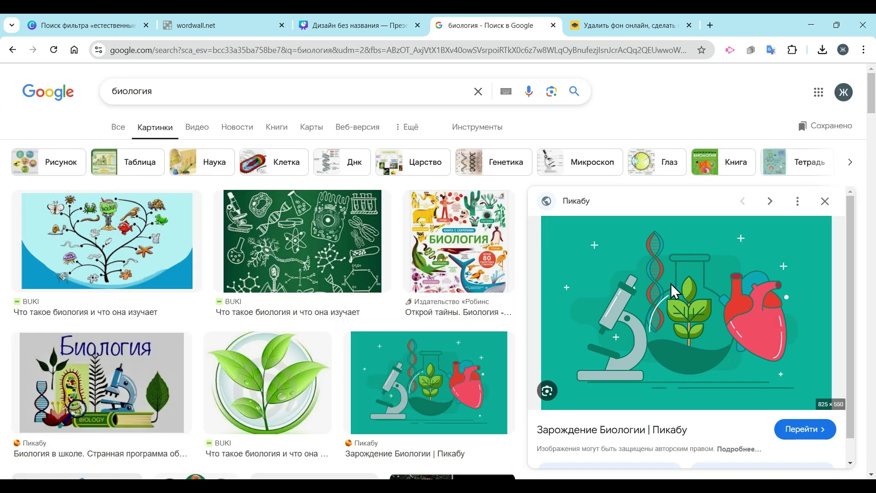
left_click(344, 25)
right_click(684, 313)
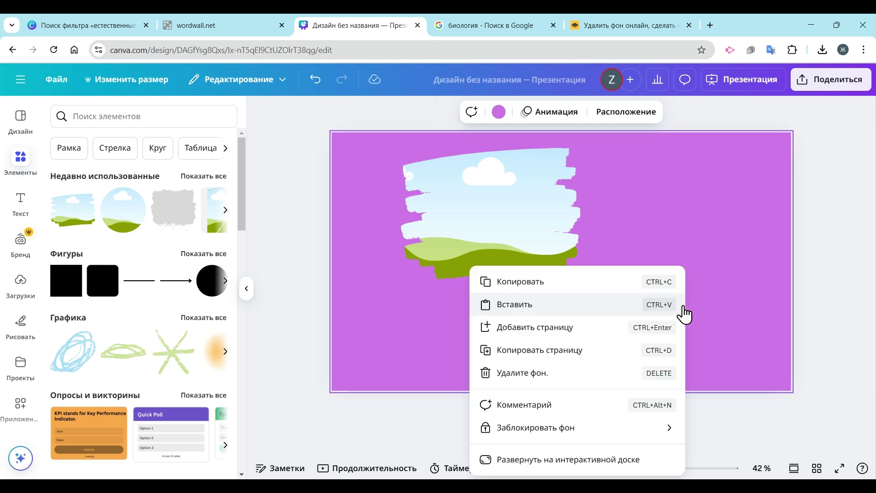
left_click(536, 313)
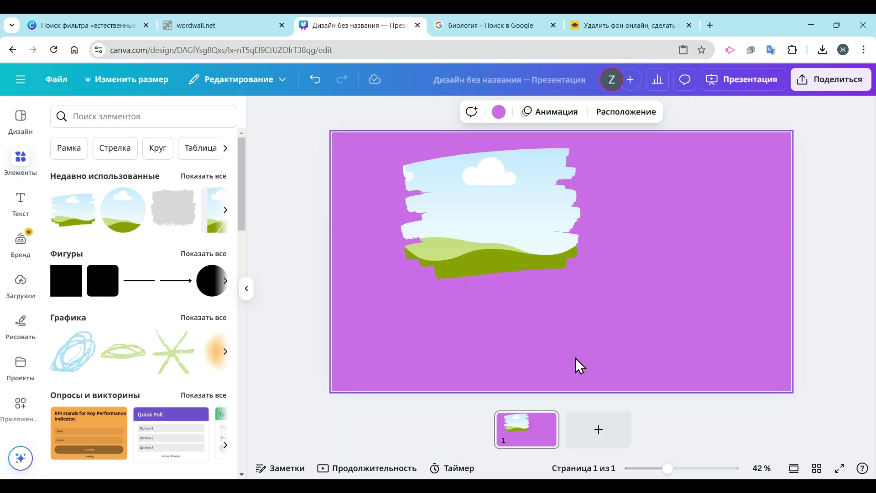
left_click_drag(566, 274, 534, 237)
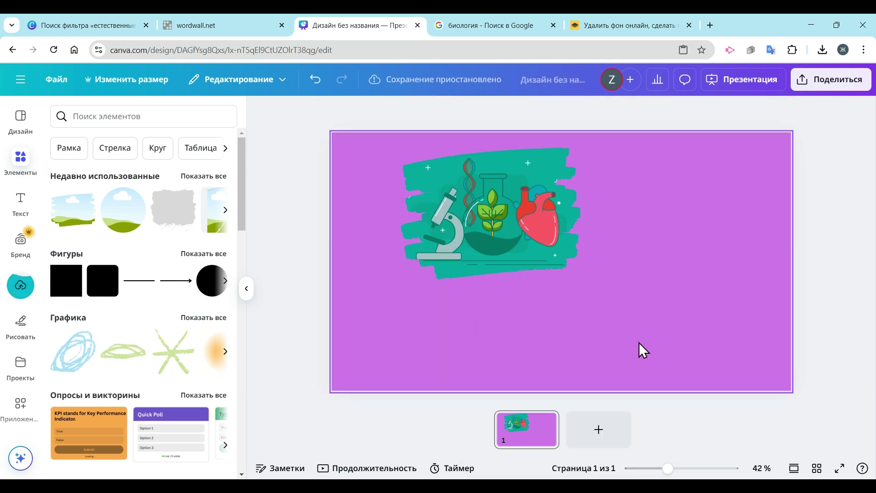
left_click_drag(427, 183, 402, 192)
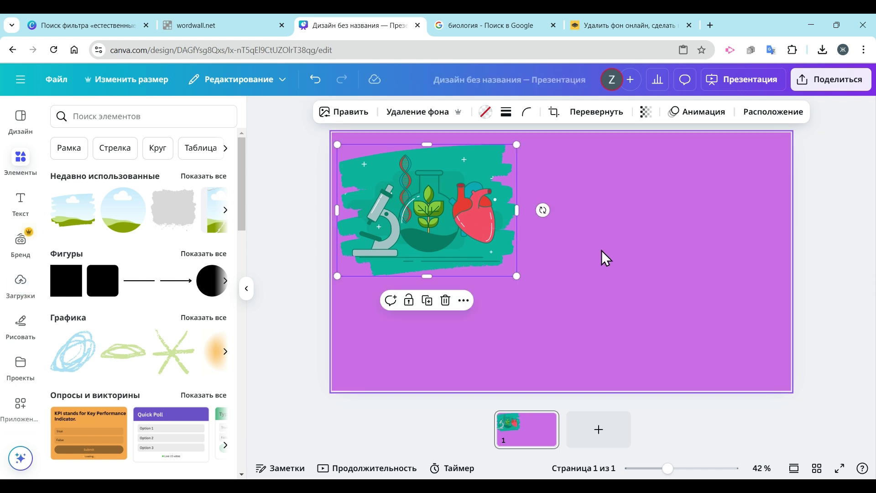
left_click(632, 278)
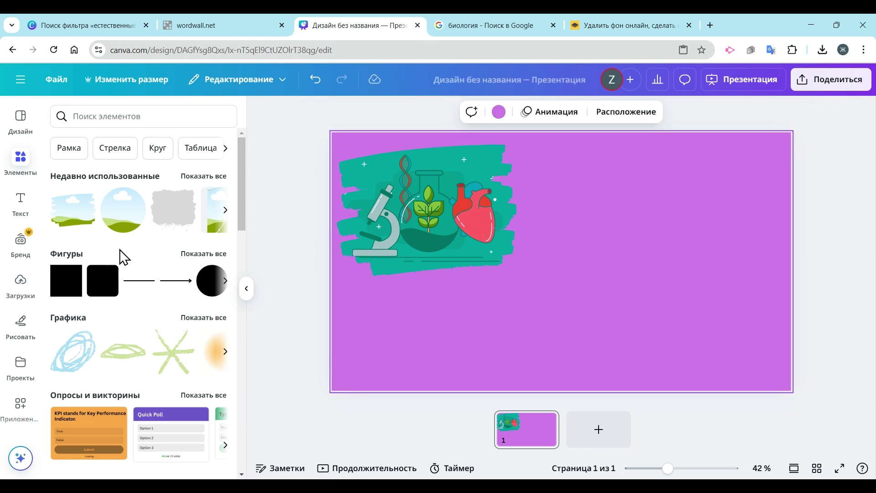
Add a heading reading "Биология" and place it in the upper-right part of the slide, beside the illustration
left_click(20, 200)
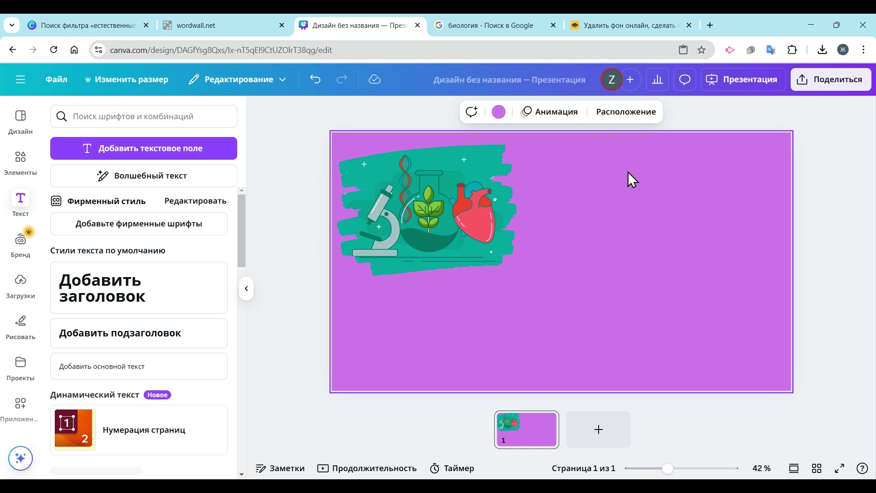
left_click(123, 299)
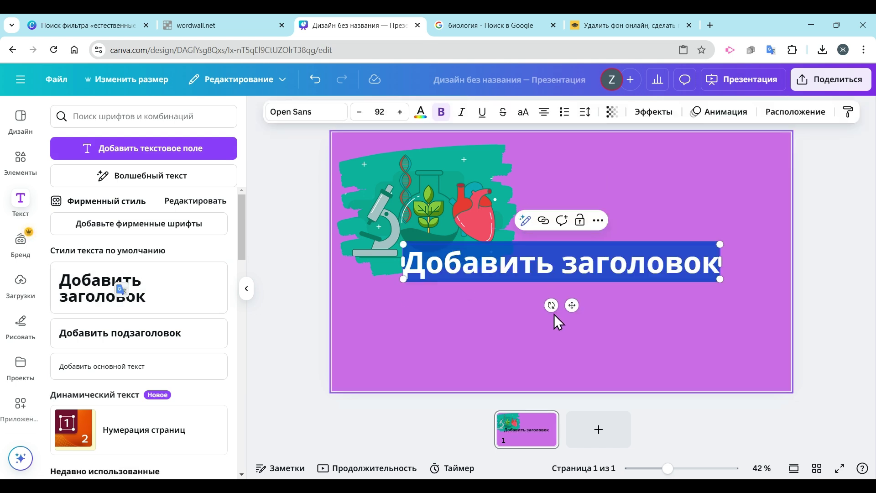
type("Биологи")
key("BackSpace")
key("BackSpace")
type("гя")
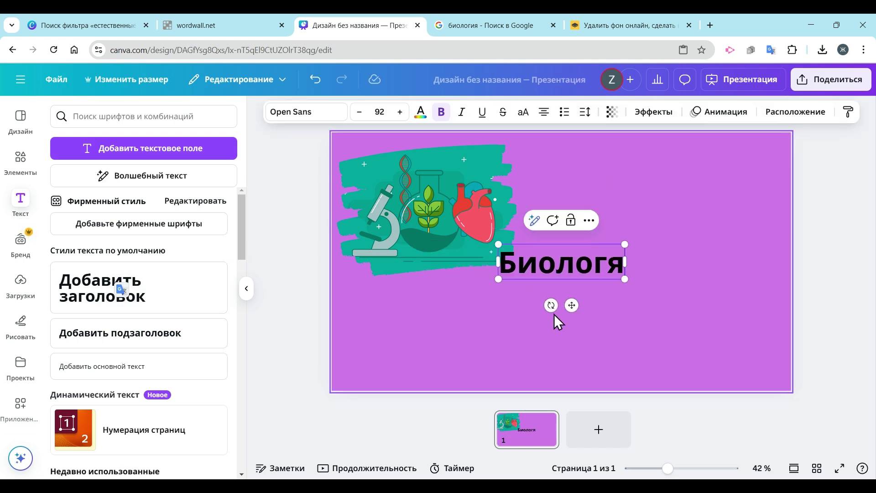
key("BackSpace")
type("ия")
left_click_drag(584, 242, 660, 163)
Recolour the "Биология" heading dark green using a colour taken from the illustration
double_click(640, 181)
left_click(421, 114)
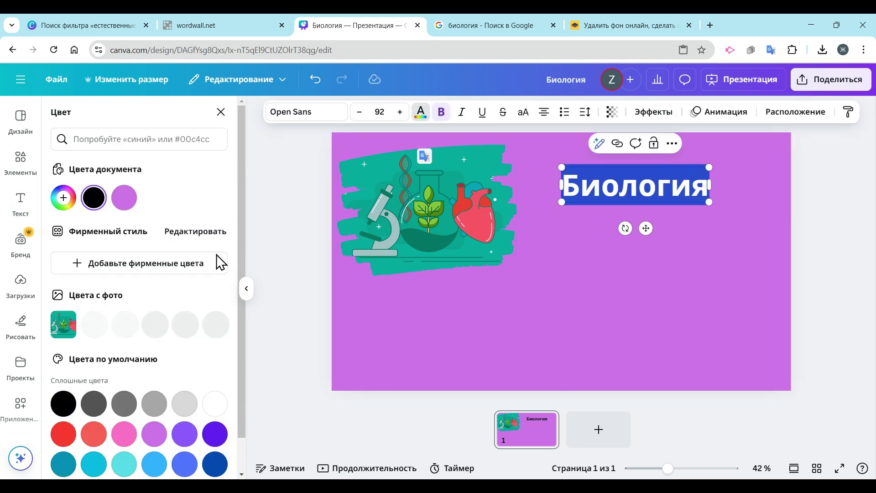
left_click(124, 324)
left_click(565, 316)
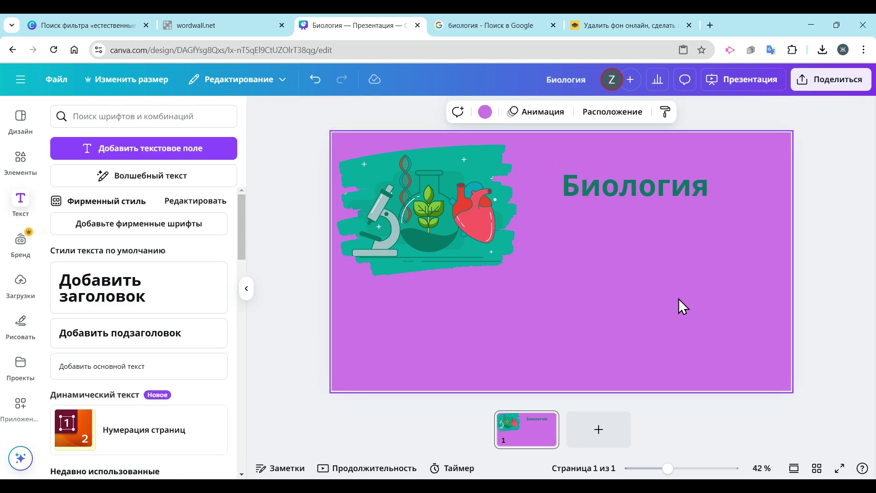
Preview the Элегантный and Забавная page animations, and settle on the Простая animation for the slide
left_click(528, 114)
left_click(137, 269)
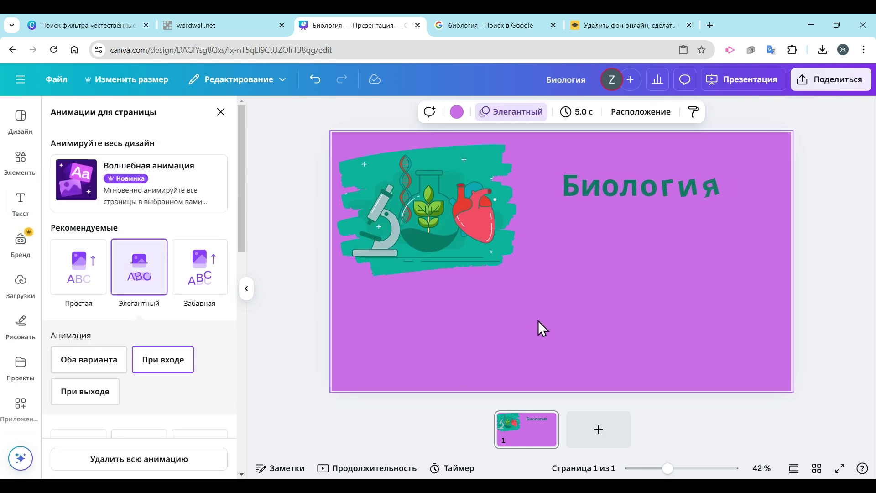
left_click(207, 274)
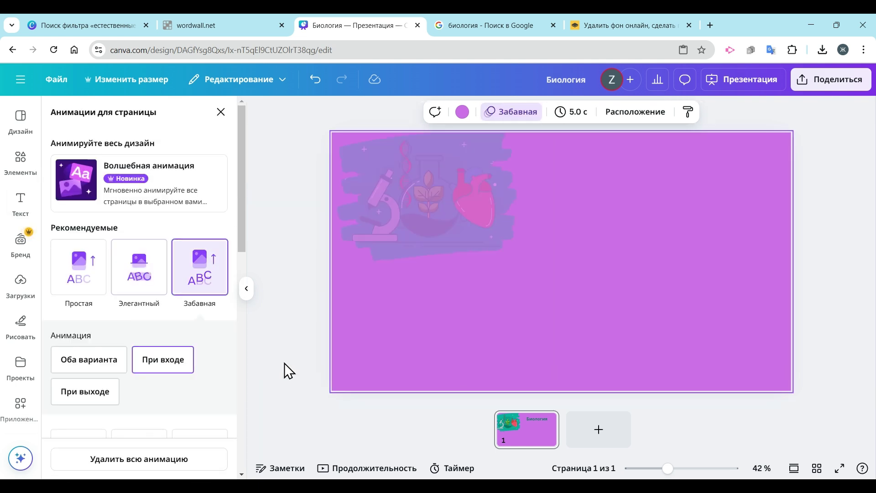
left_click(66, 278)
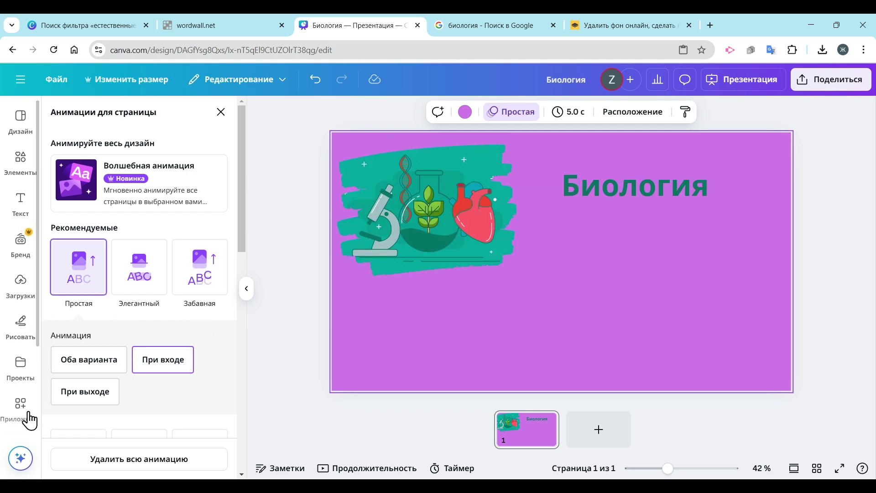
scroll(29, 420, "down", 3)
scroll(9, 310, "up", 3)
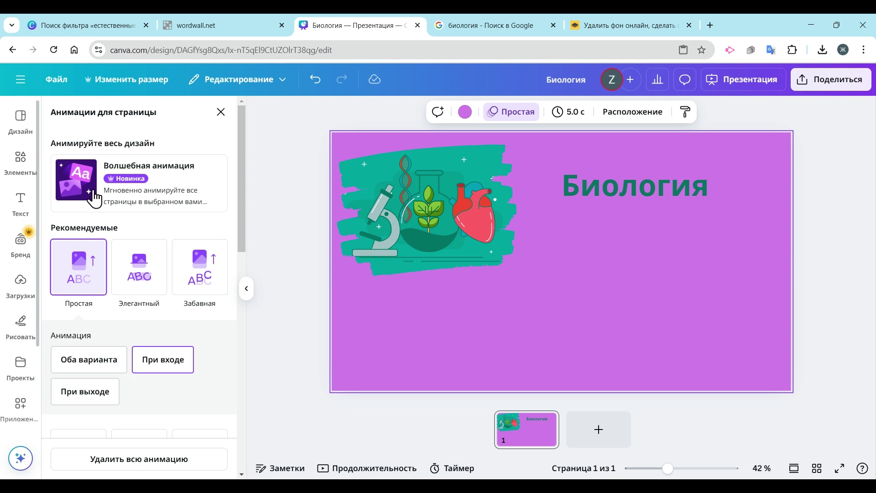
left_click(221, 111)
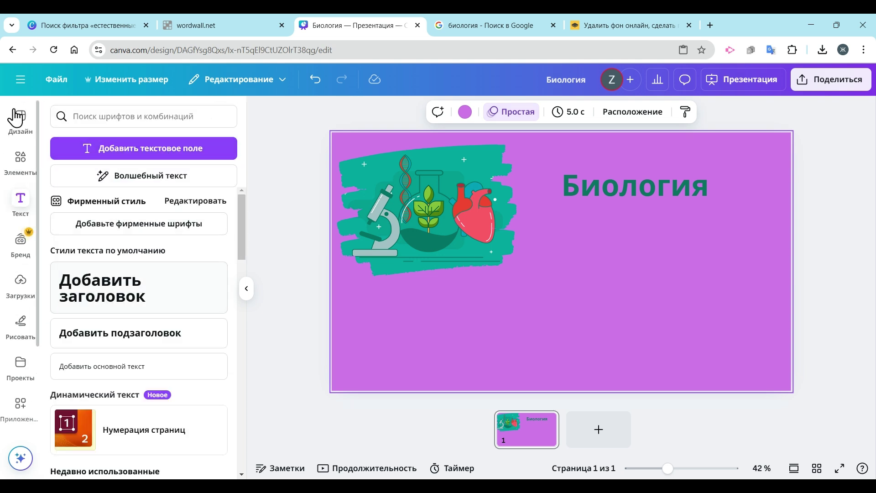
Search the presentation templates for "эволюция"
left_click(27, 121)
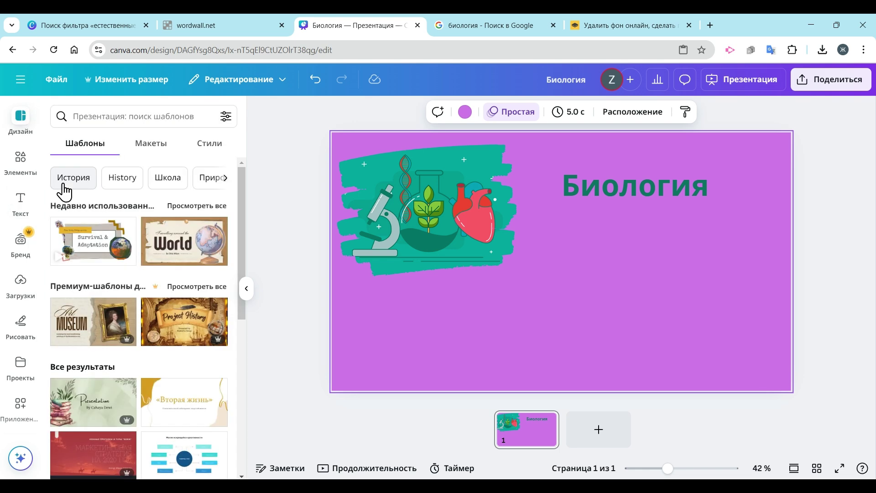
left_click(138, 116)
type("эволц")
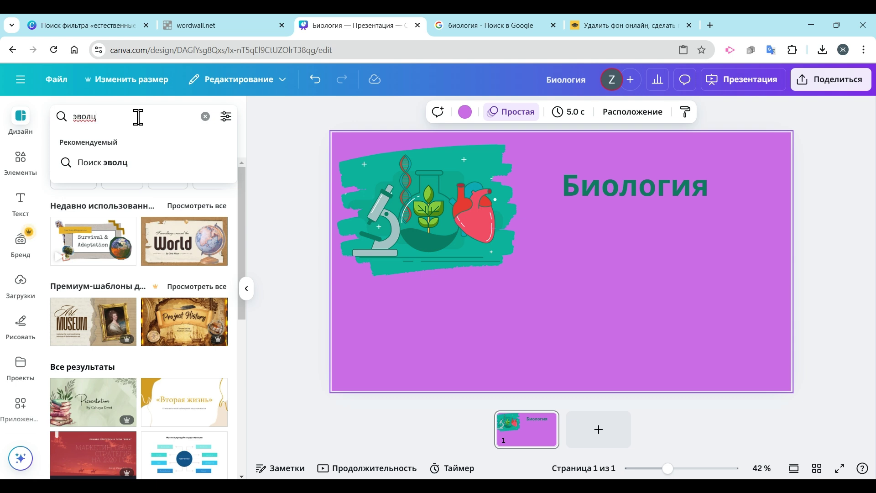
key("BackSpace")
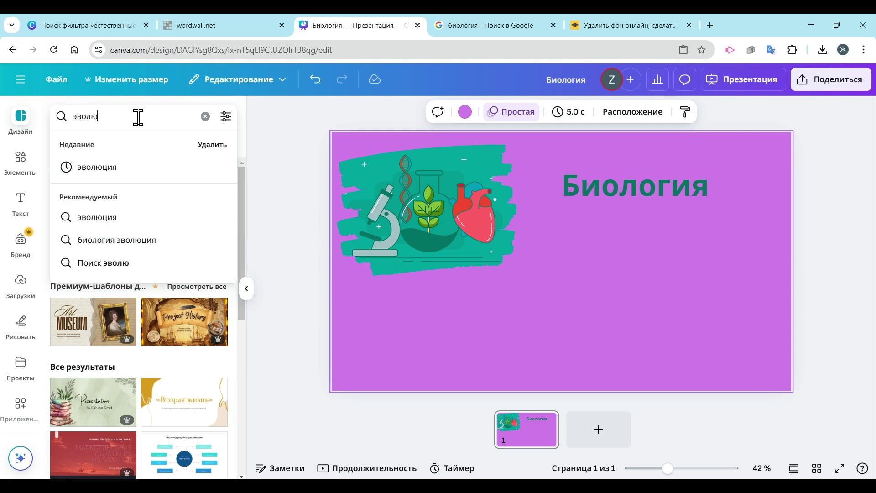
key("Return")
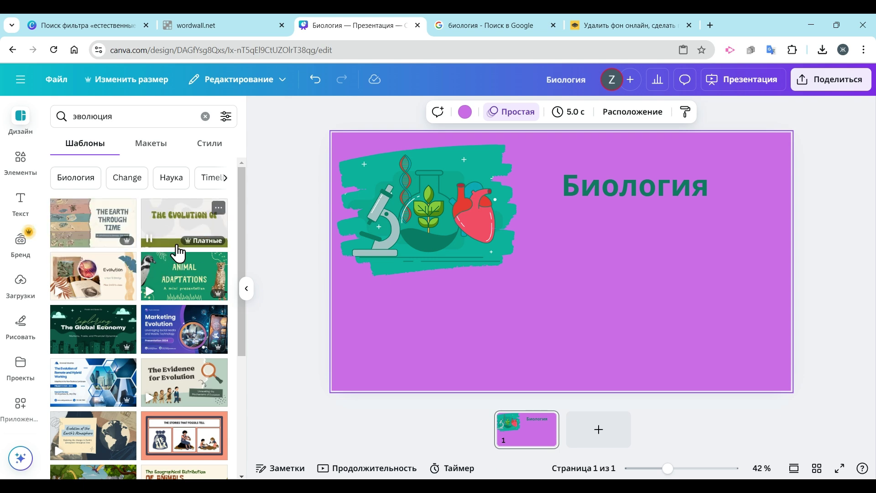
Apply all 15 pages of the Evidence for Evolution Presentation template in place of the current slide
left_click(96, 287)
left_click(120, 247)
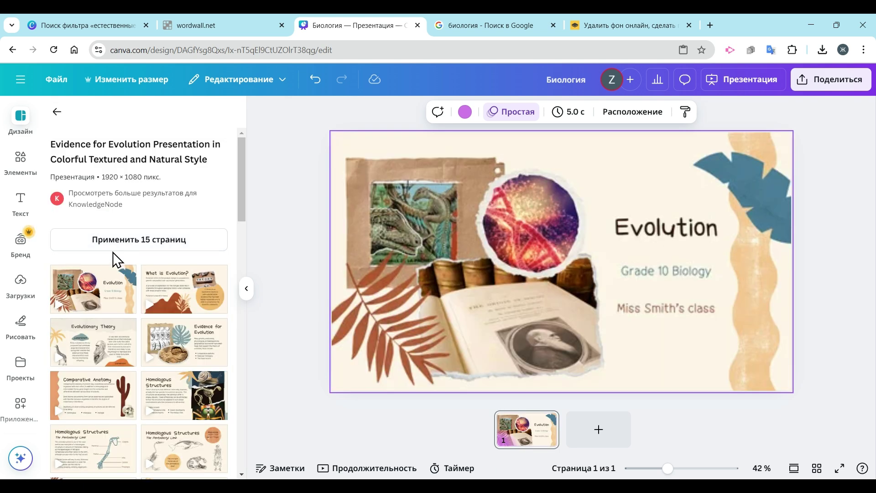
left_click(522, 315)
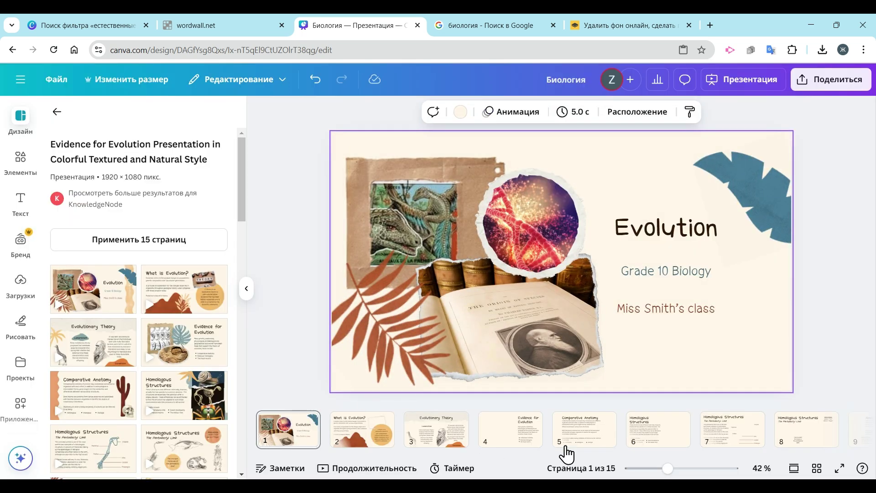
Look through several of the template's slides, starting with Evolutionary Theory, and return to the first slide
left_click(454, 444)
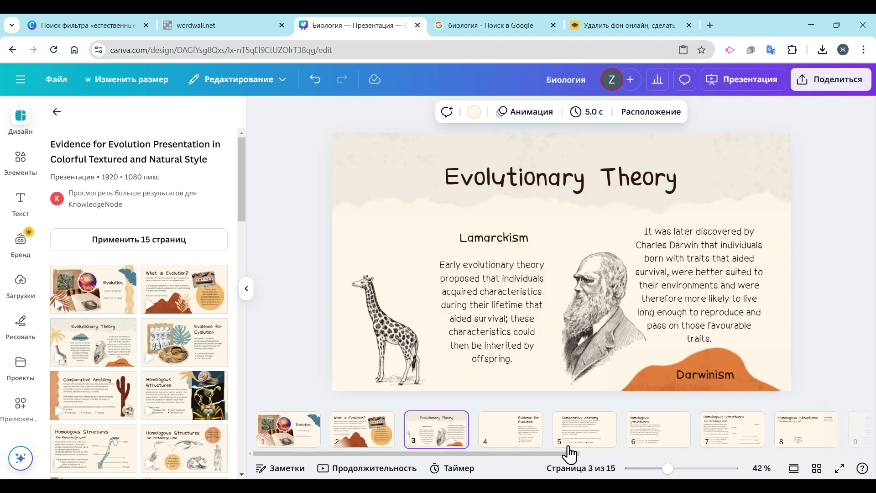
key("Right")
key("Right")
left_click(301, 431)
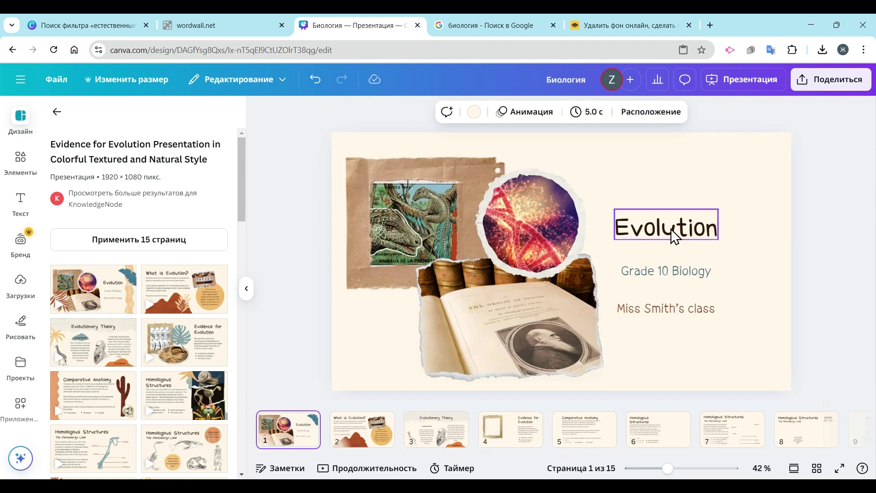
Replace the "Evolution" title on the first slide with "Сабақ"
double_click(700, 237)
type("Биолои")
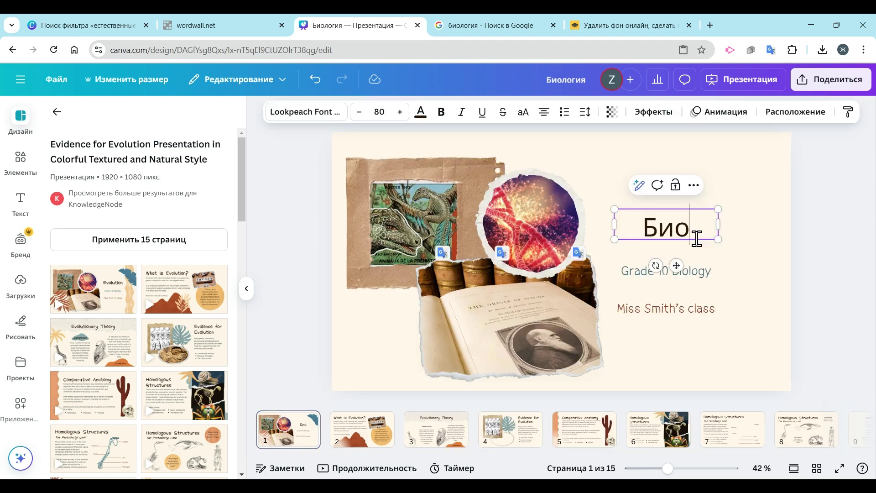
key("BackSpace")
key("BackSpace")
key("BackSpace")
key("BackSpace")
key("BackSpace")
key("BackSpace")
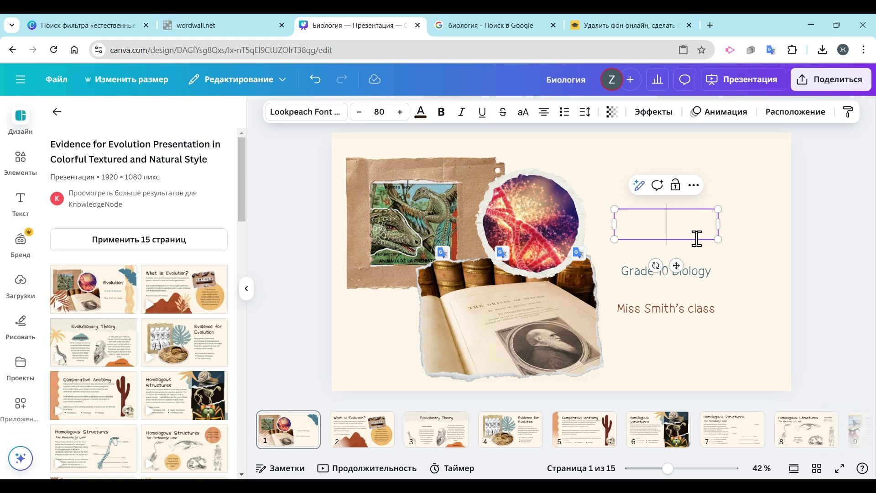
type("Сабак")
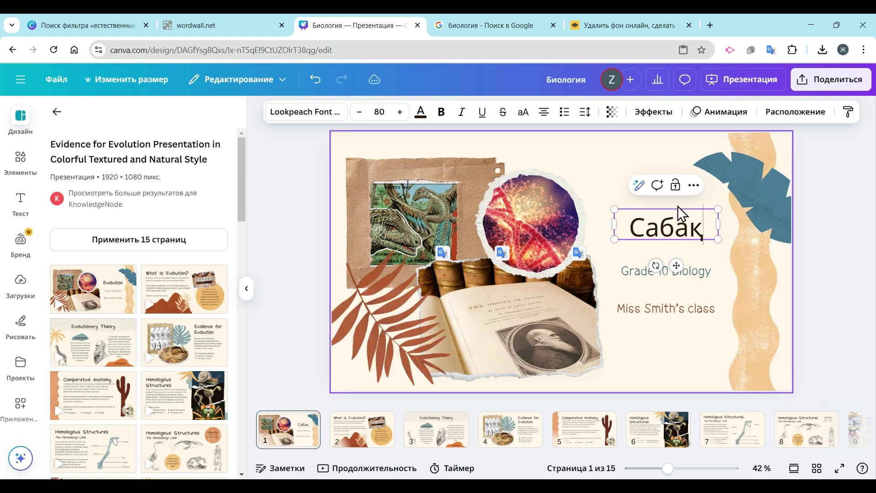
Delete the "Grade 10 Biology" subtitle and the teacher's class line below the title
left_click(693, 273)
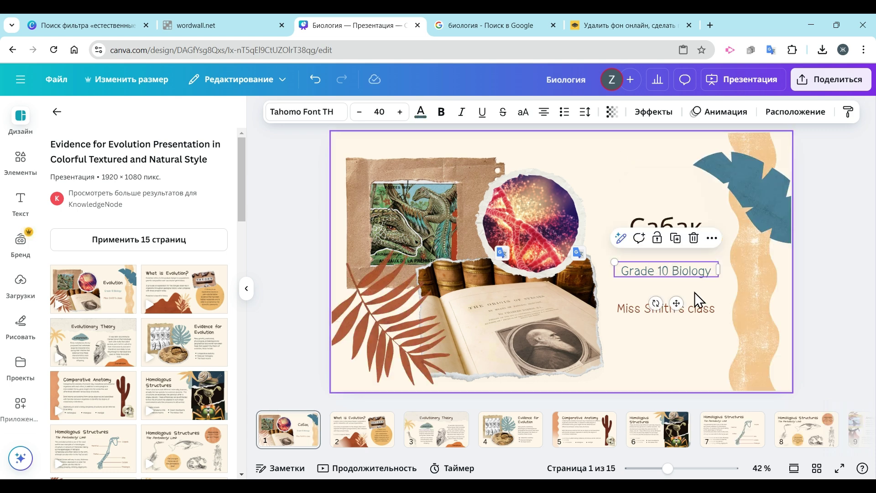
key("Delete")
left_click(684, 309)
key("Delete")
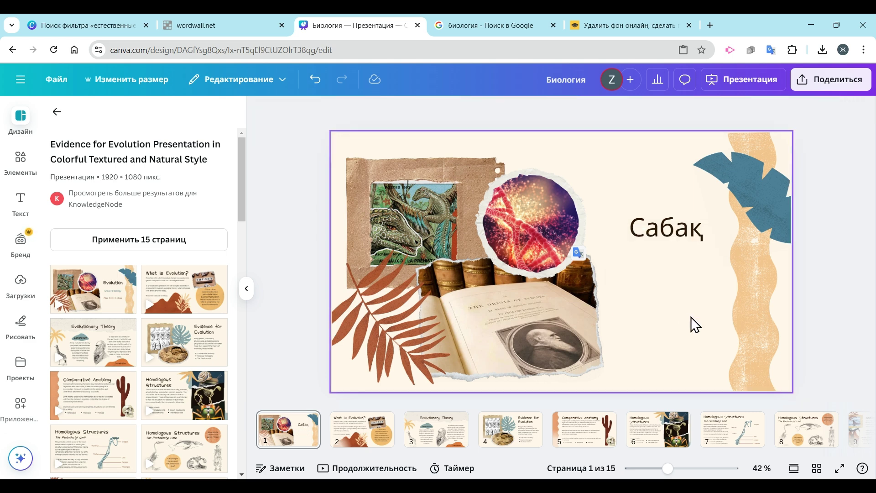
Shift the round DNA picture slightly up, nudge the cardboard collage piece, and delete the open-book picture from the first slide
left_click_drag(552, 246, 512, 210)
left_click_drag(535, 349, 512, 338)
left_click_drag(399, 214, 400, 215)
left_click_drag(510, 332, 535, 330)
key("Delete")
key("Delete")
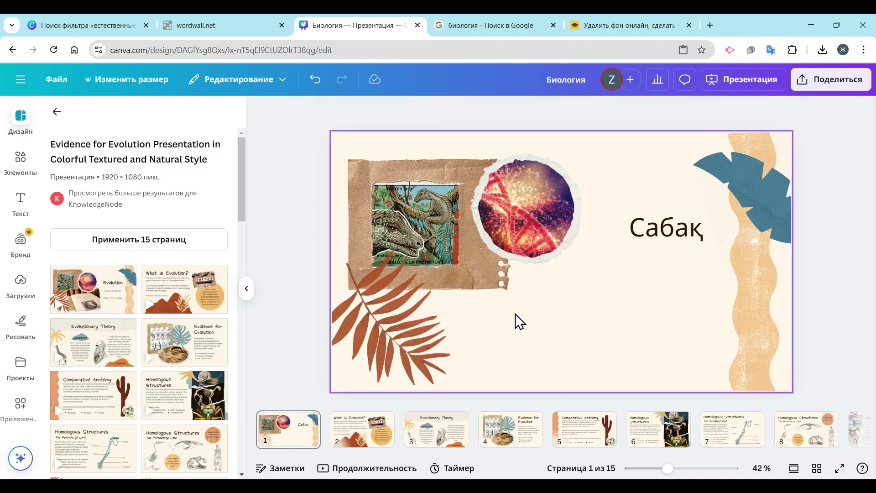
Restore the deleted torn-paper frame on the first slide and fill it with the green biology illustration from the image search results
left_click(312, 81)
left_click(625, 27)
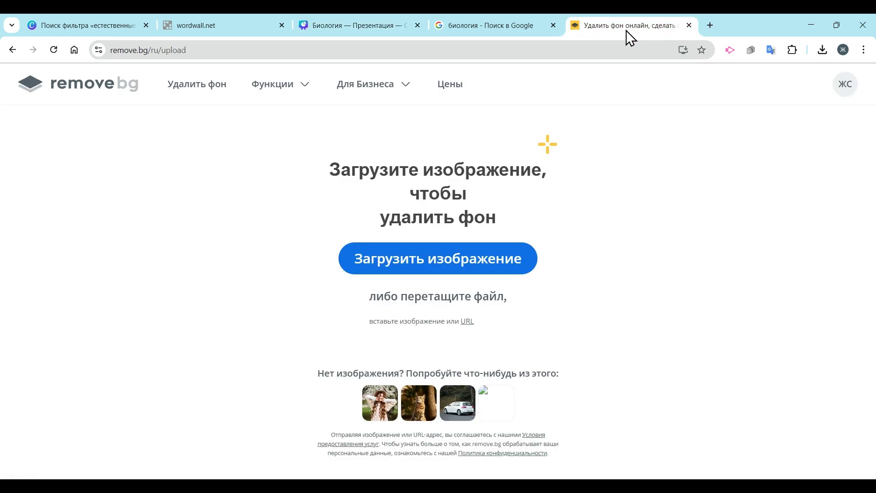
left_click(490, 25)
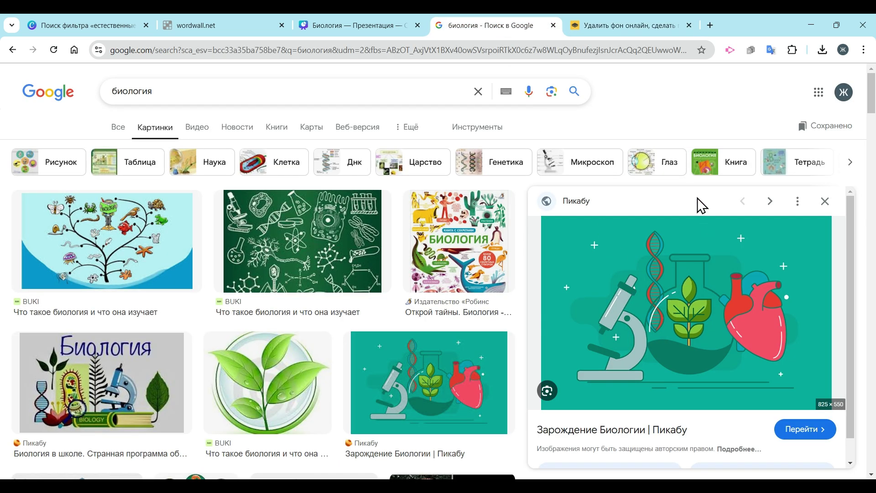
left_click(393, 22)
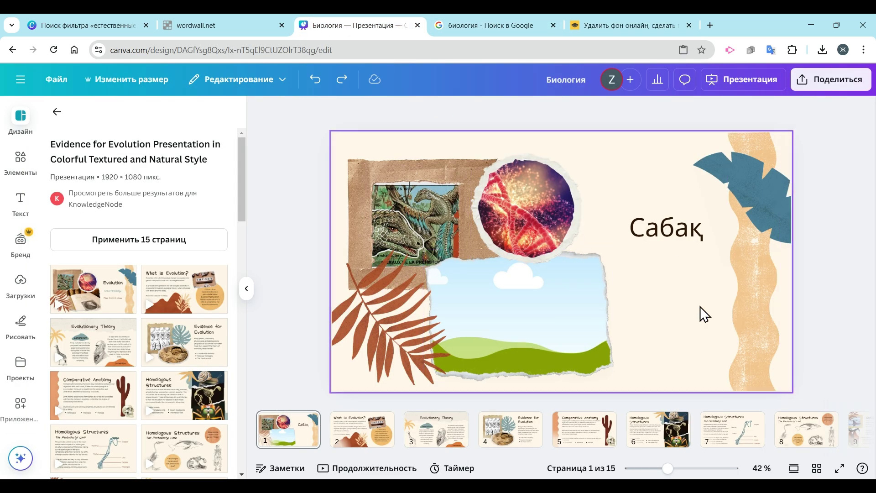
right_click(644, 317)
left_click(523, 307)
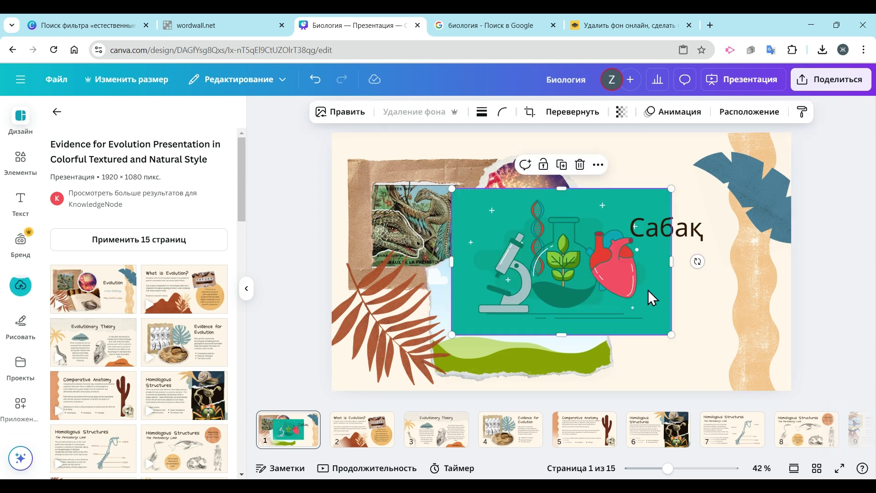
left_click(663, 371)
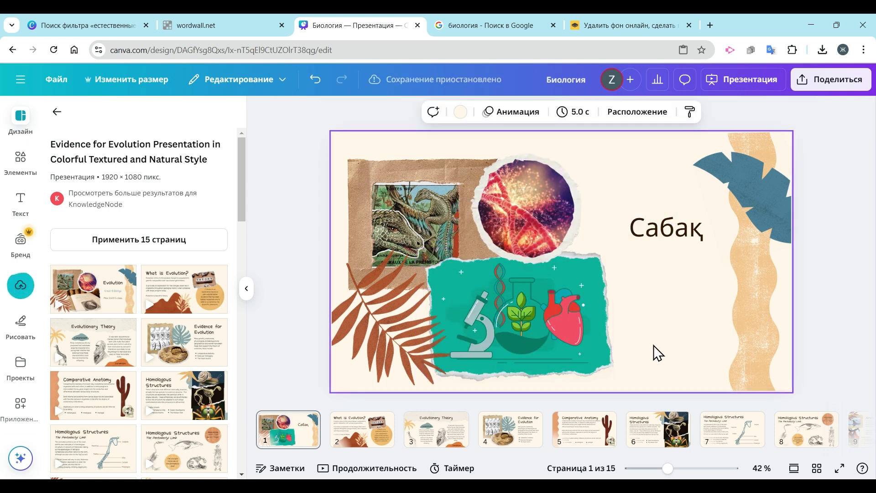
Search the web for "удалить фон онлайн" in a new browser tab and open the remove.bg site
left_click(607, 23)
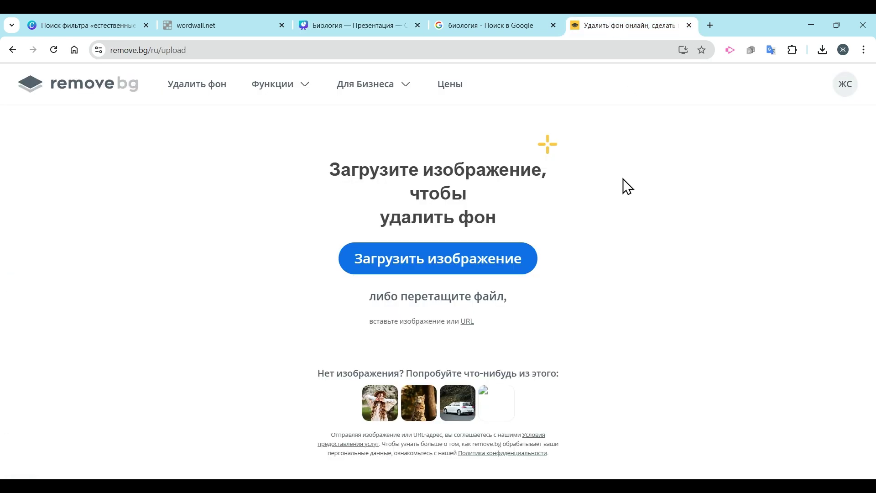
left_click(480, 22)
left_click(253, 94)
left_click(689, 25)
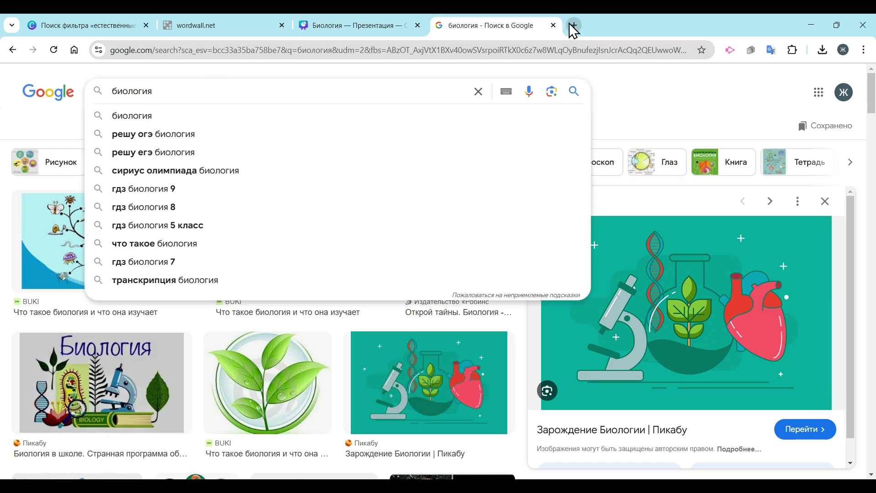
left_click(573, 25)
left_click(397, 246)
type("удалить фон онла")
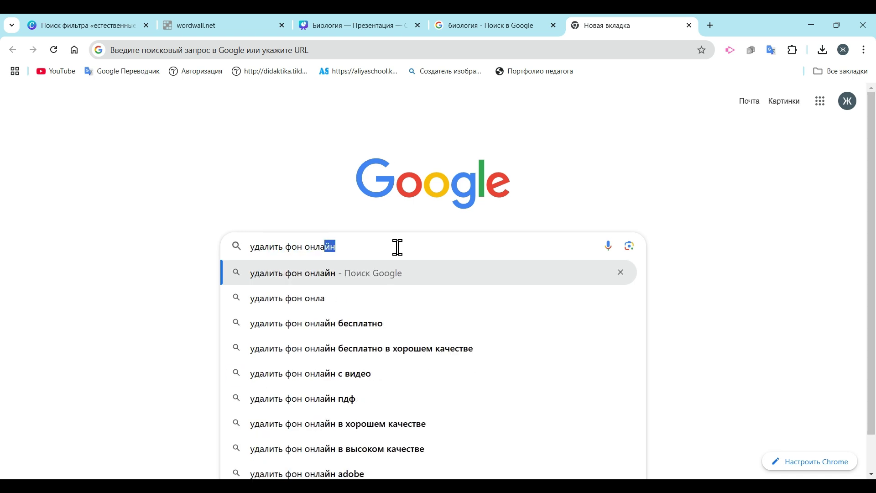
key("Return")
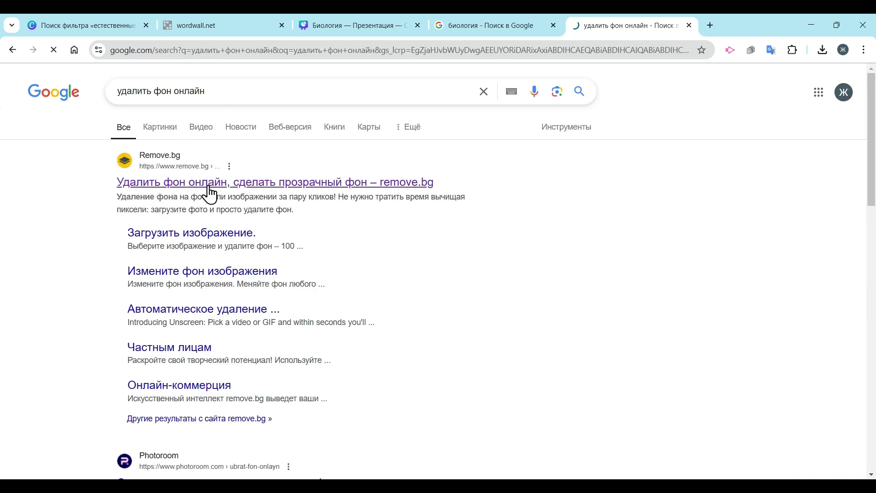
left_click(209, 184)
Remove the background of the green biology illustration from the image search in remove.bg and download the 612 × 408 px result
left_click(490, 25)
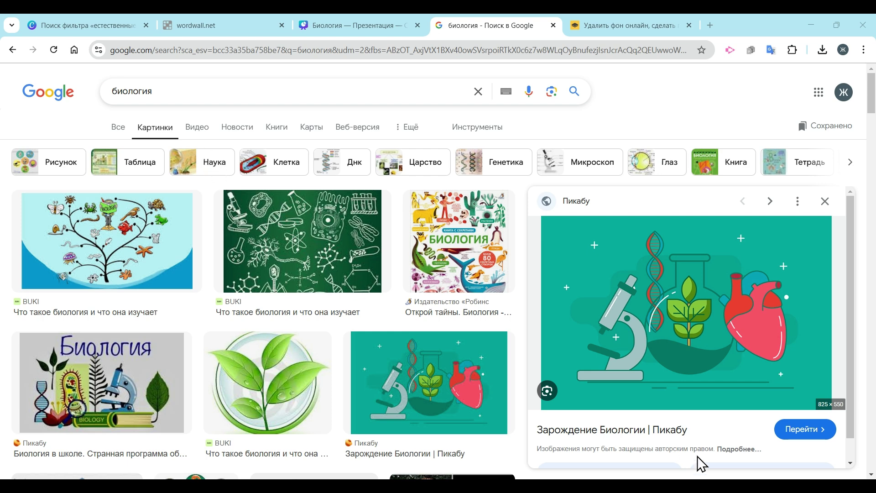
left_click(621, 24)
left_click(598, 314)
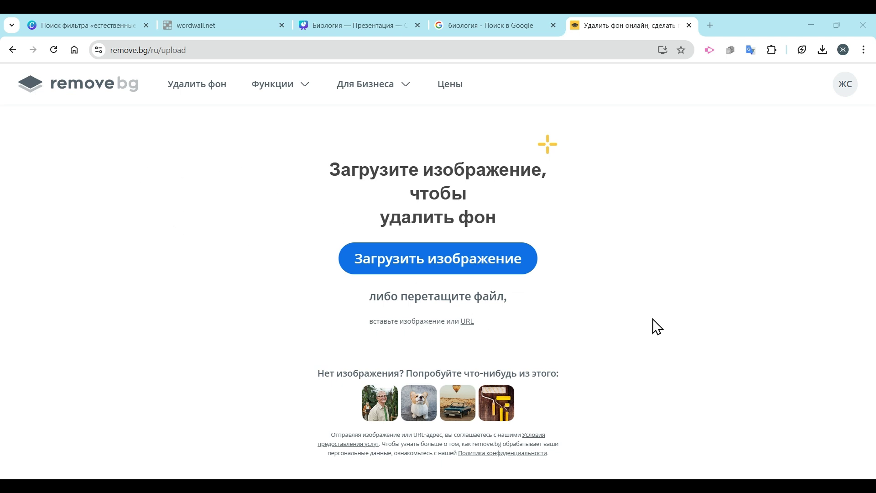
key("ctrl+v")
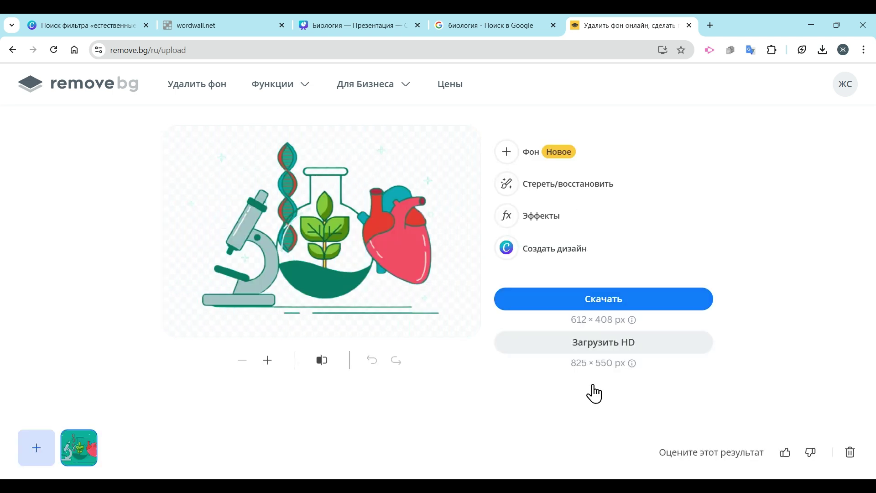
left_click(659, 308)
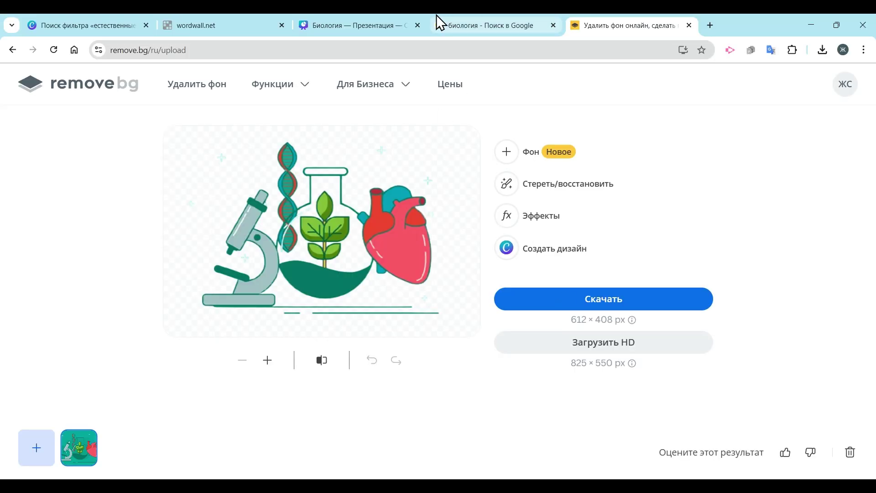
Switch to the Canva presentation and try to paste the background-free biology illustration onto the first slide
left_click(358, 23)
right_click(667, 314)
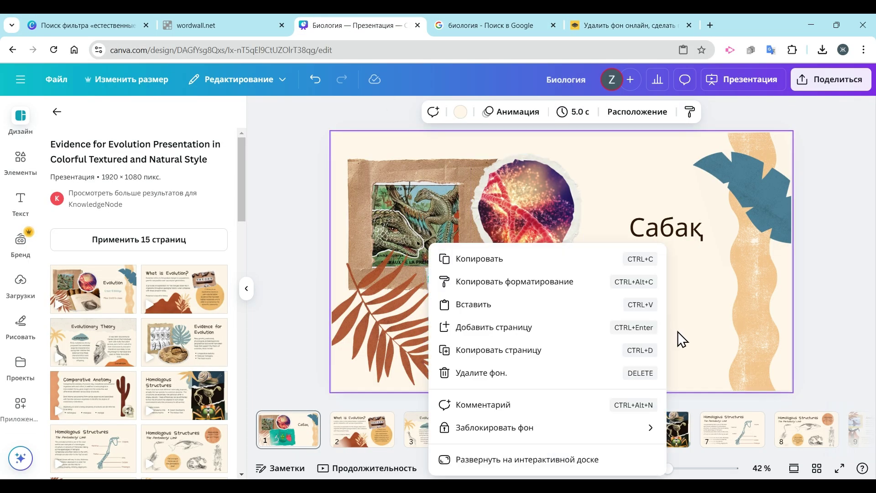
left_click(474, 304)
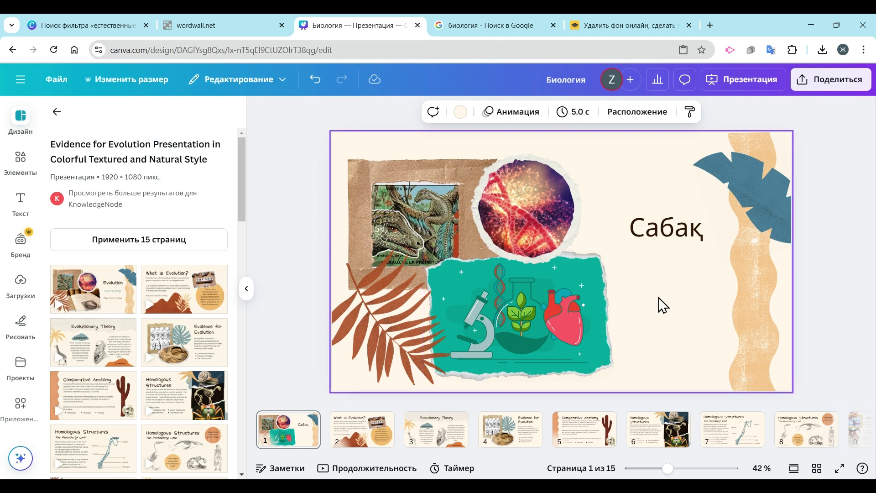
right_click(677, 282)
left_click(581, 281)
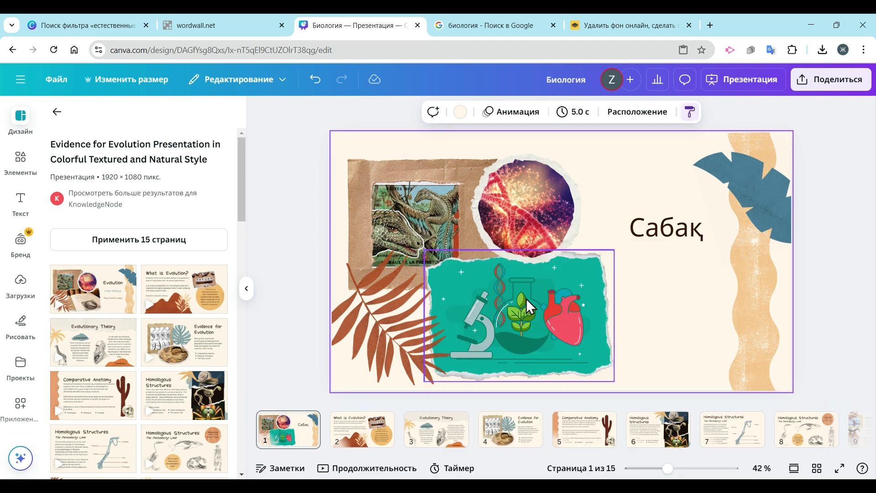
right_click(661, 276)
left_click(487, 304)
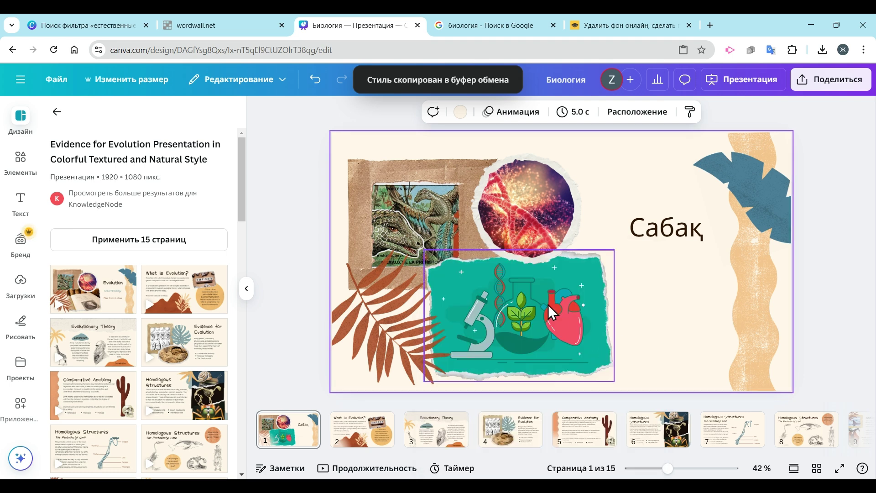
Shift the framed green picture slightly left and paste the background-free biology illustration just below the "Сабақ" title
left_click_drag(549, 305, 526, 305)
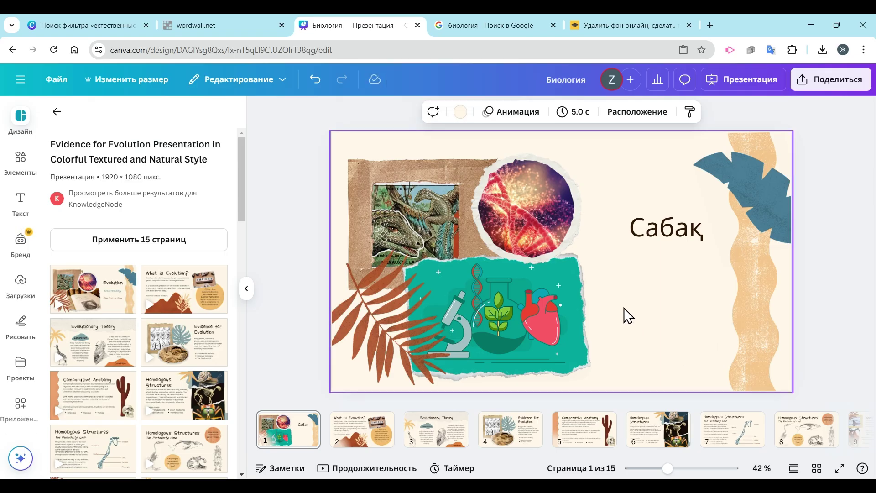
right_click(625, 313)
key("Escape")
key("ctrl+v")
left_click_drag(678, 330, 697, 298)
Delete the framed green picture and move the background-free illustration down and left, to the open area below the title
left_click_drag(512, 288, 488, 287)
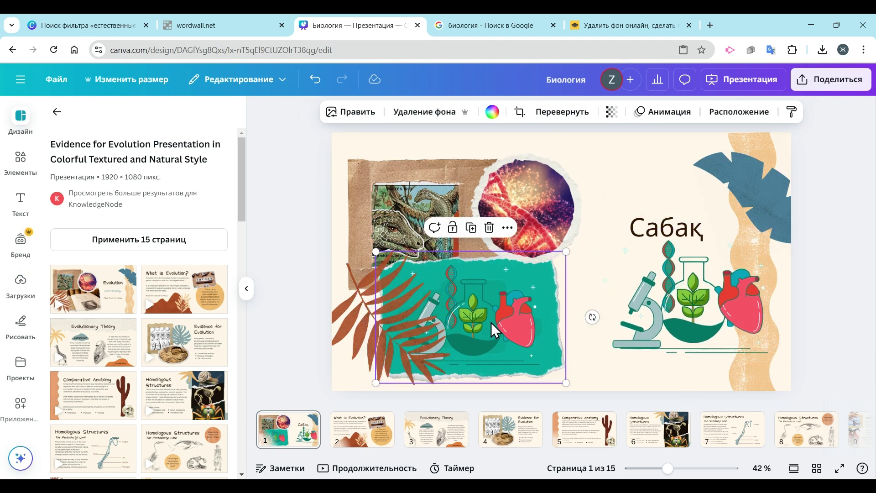
key("Delete")
left_click_drag(666, 308, 588, 331)
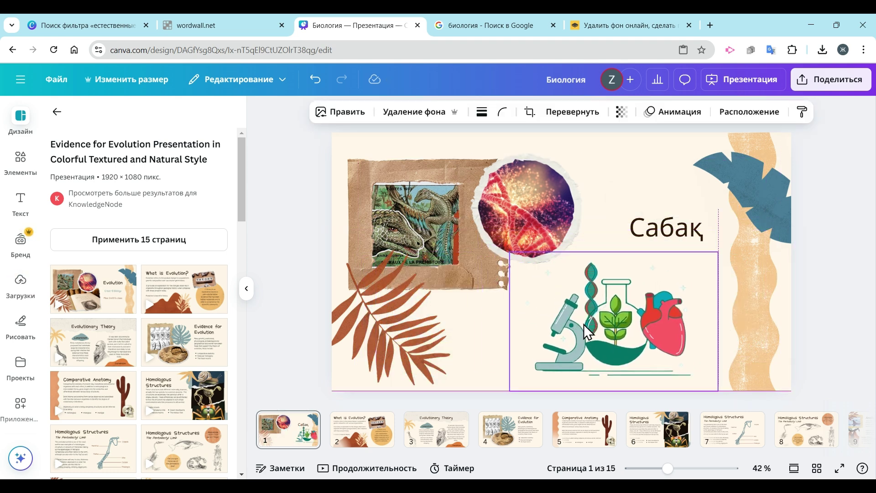
left_click(515, 344)
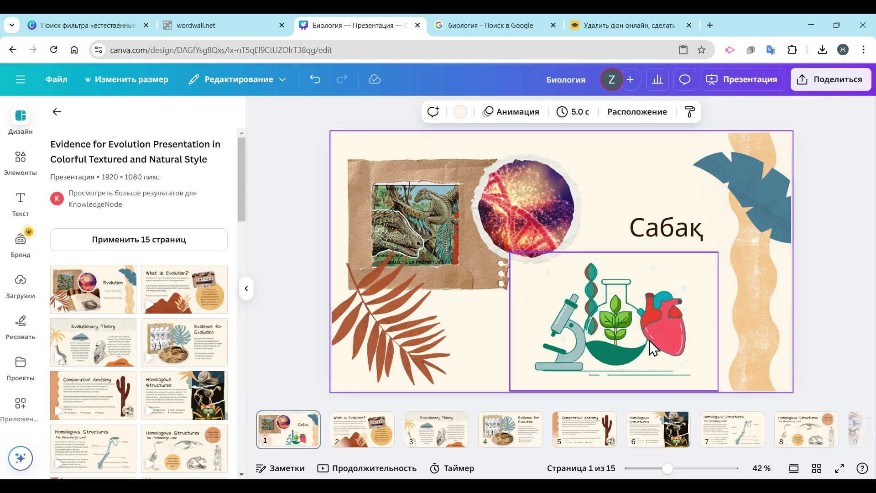
left_click_drag(653, 348, 670, 349)
left_click(459, 348)
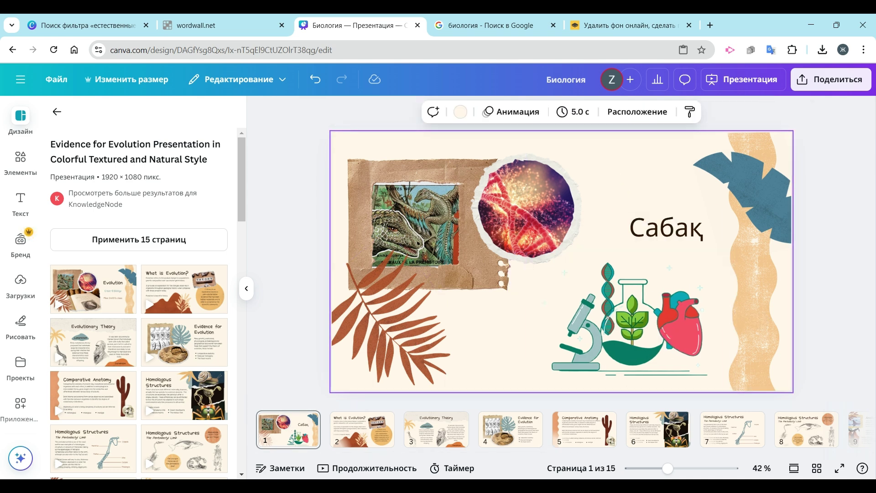
Go to the second slide, "What is Evolution?"
left_click(584, 483)
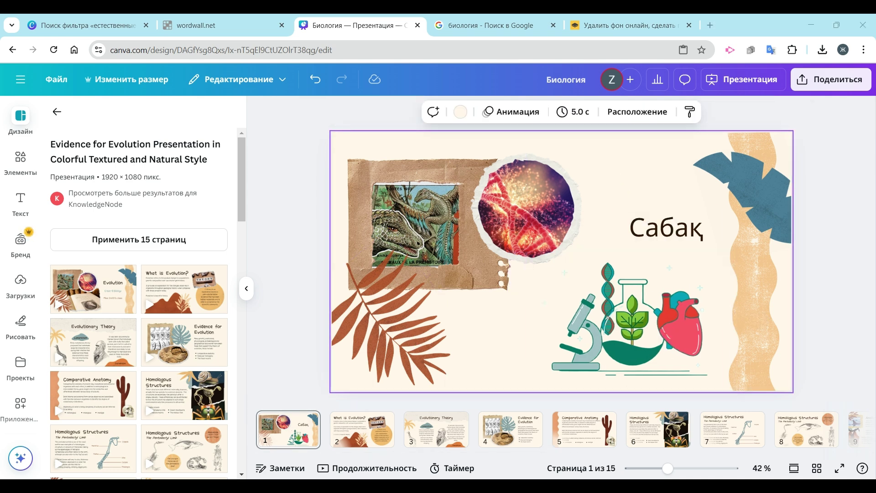
left_click(602, 477)
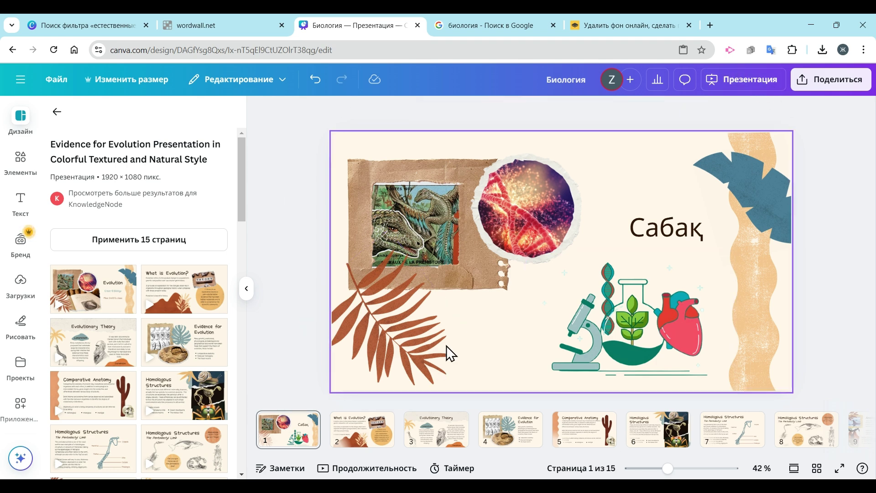
left_click(757, 433)
left_click(495, 436)
left_click(362, 428)
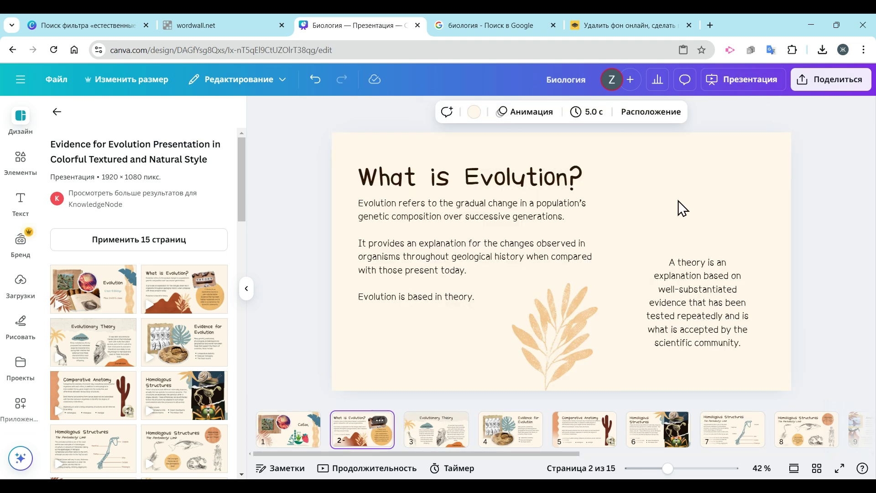
Look through the file types offered for downloading the presentation, then close the list without downloading
left_click(830, 79)
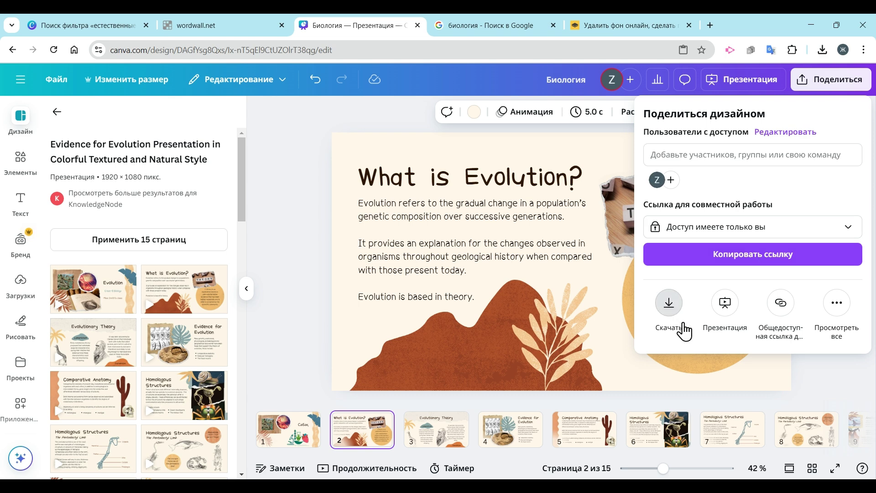
left_click(668, 302)
left_click(715, 166)
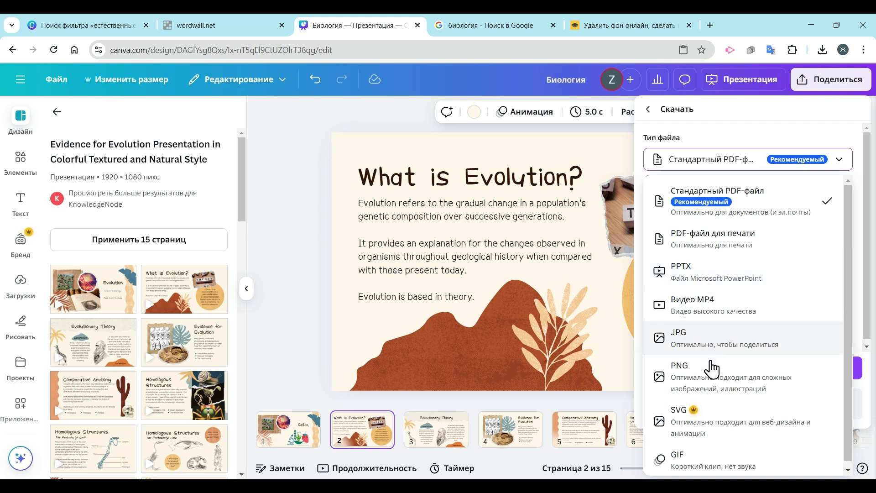
scroll(721, 420, "down", 1)
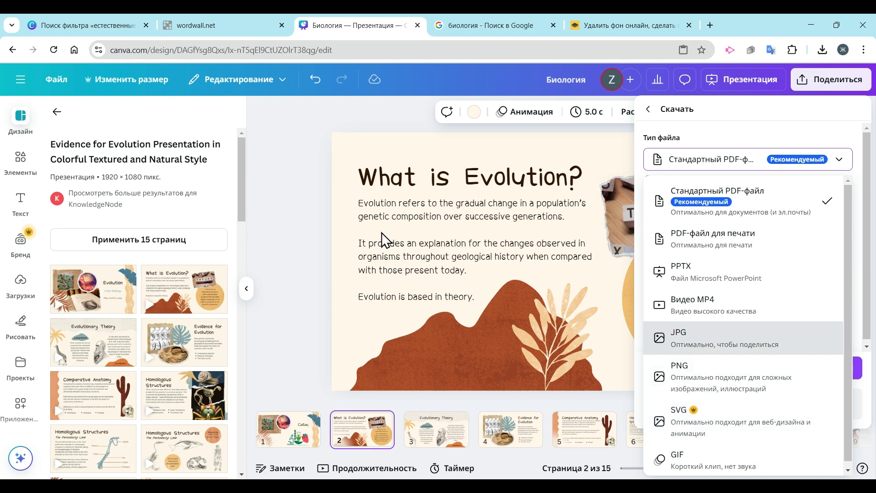
left_click(296, 203)
Open the presentation's sharing option for a public view link
left_click(804, 82)
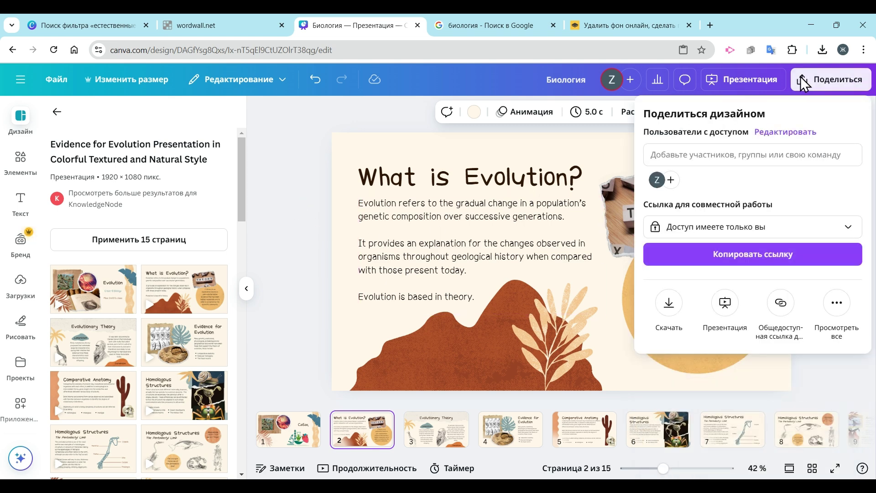
left_click(780, 310)
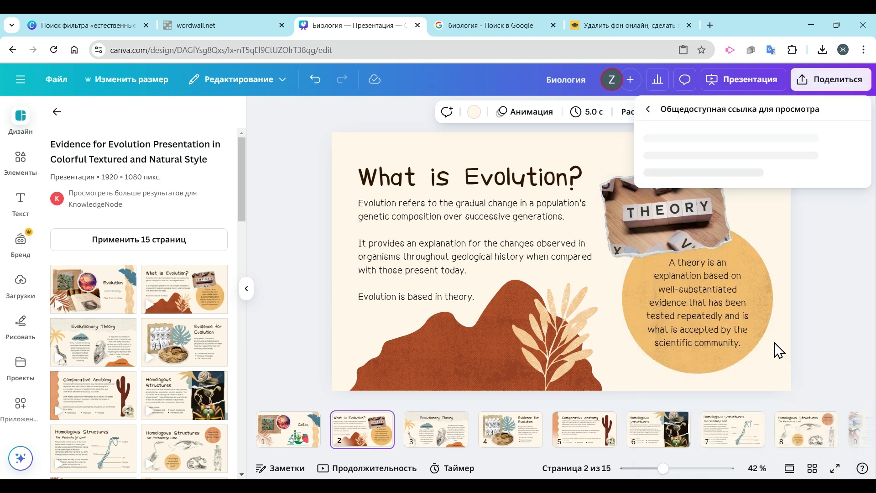